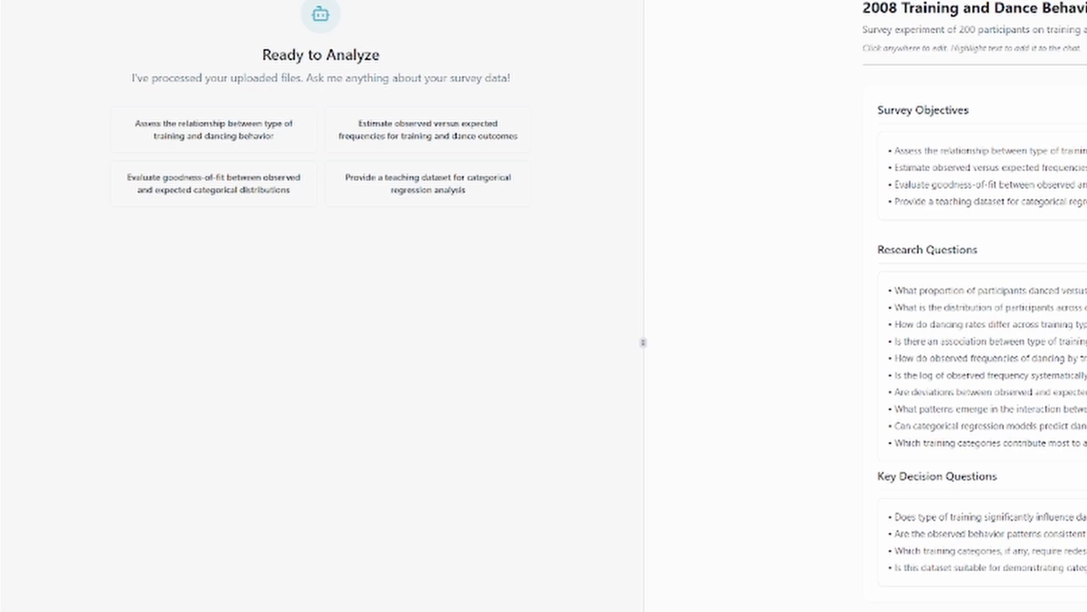
# Send the prompt "Tell me what's interesting about this data" and review the survey overview and variable metadata in the response.
pyautogui.press('Return')
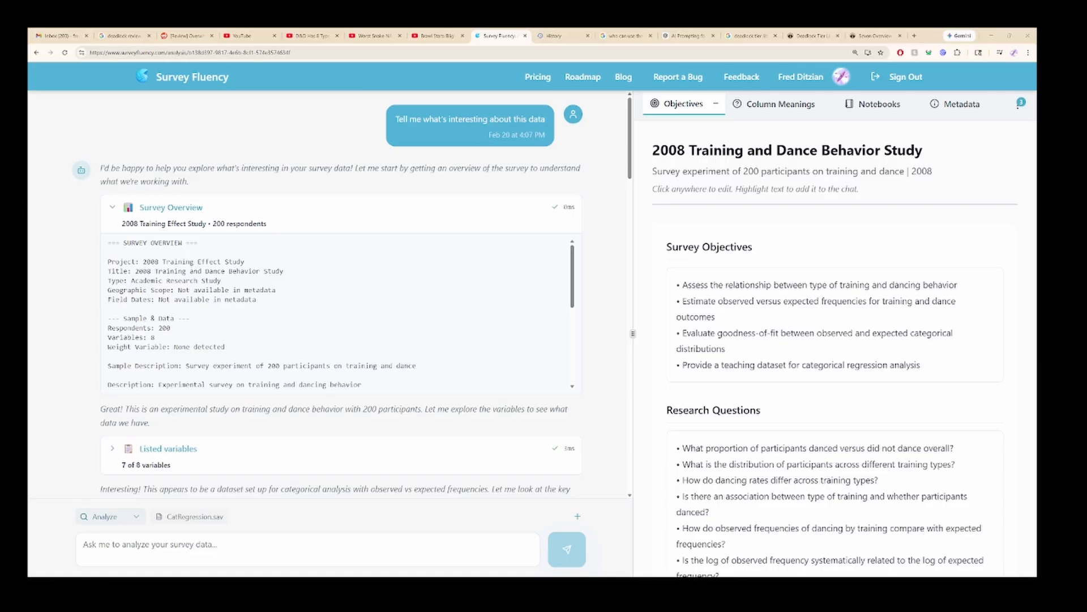
pyautogui.scroll(-1, 341, 218)
pyautogui.scroll(-2, 341, 272)
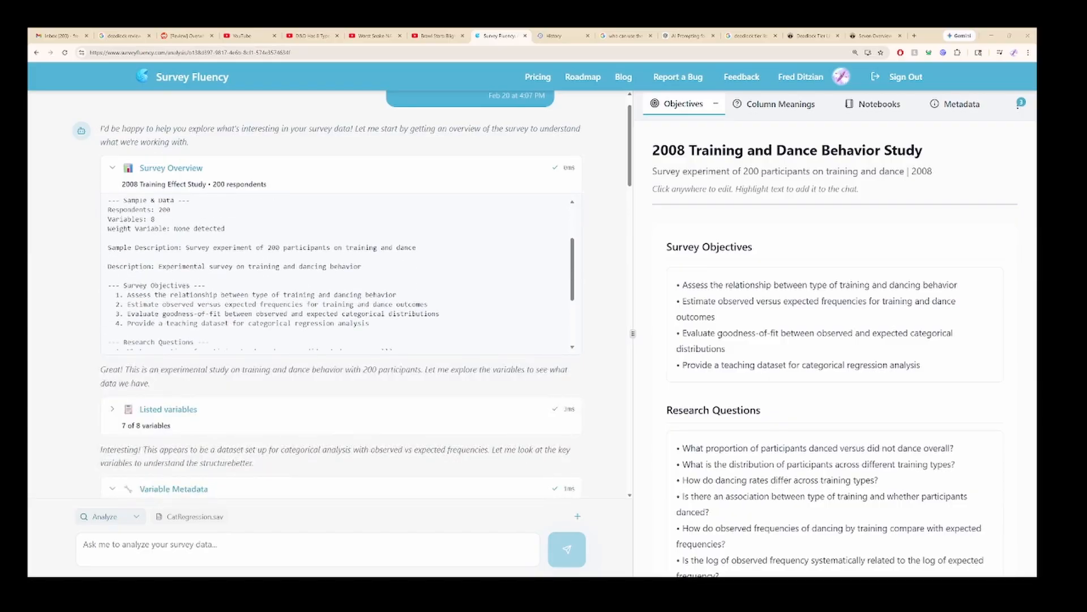
pyautogui.scroll(-3, 341, 376)
pyautogui.scroll(-2, 341, 294)
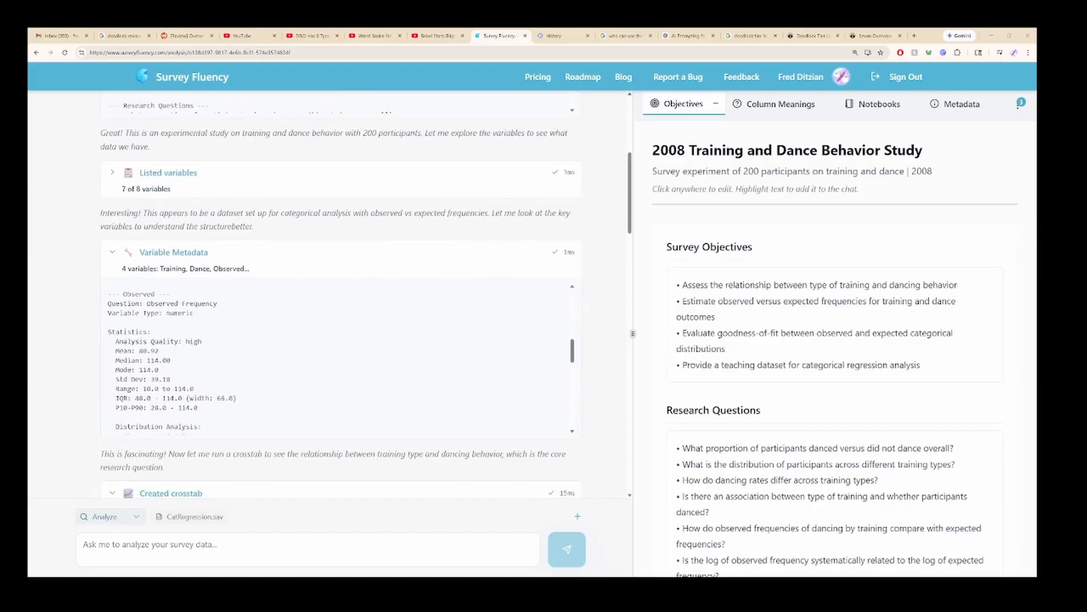
pyautogui.scroll(-2, 340, 357)
pyautogui.scroll(-3, 341, 294)
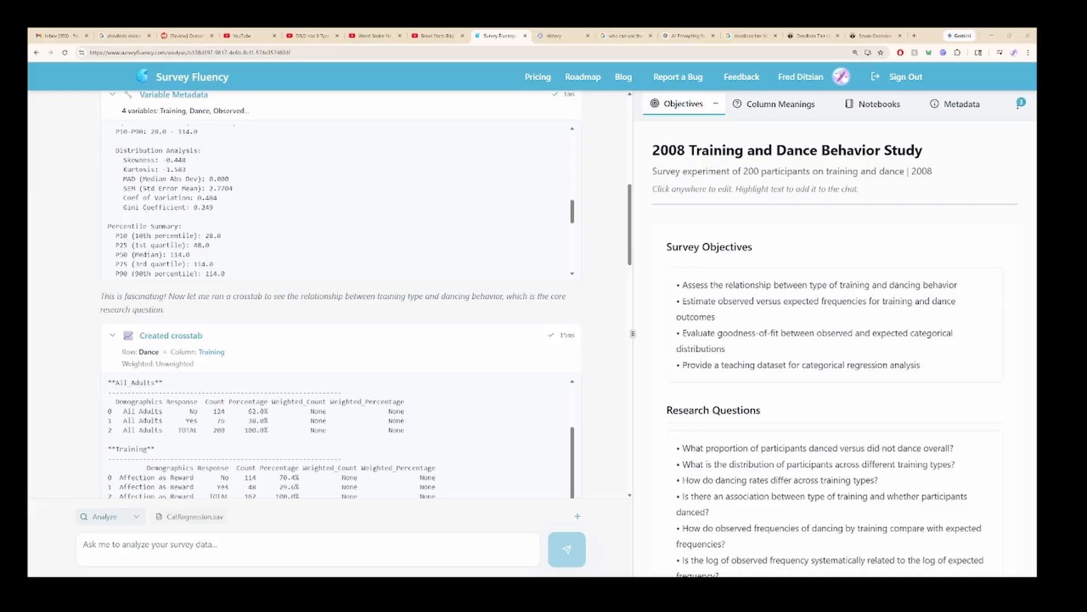
# Examine the Dance by Training crosstab, the Dancing Behavior by Training Type chart and the written key insights.
pyautogui.scroll(-4, 341, 295)
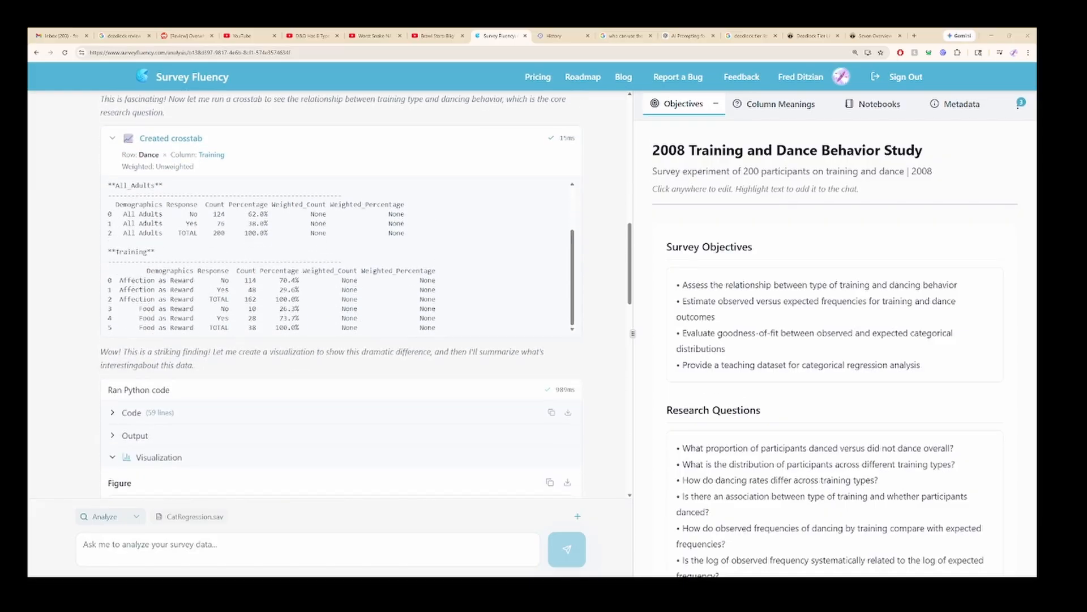
pyautogui.scroll(-1, 341, 294)
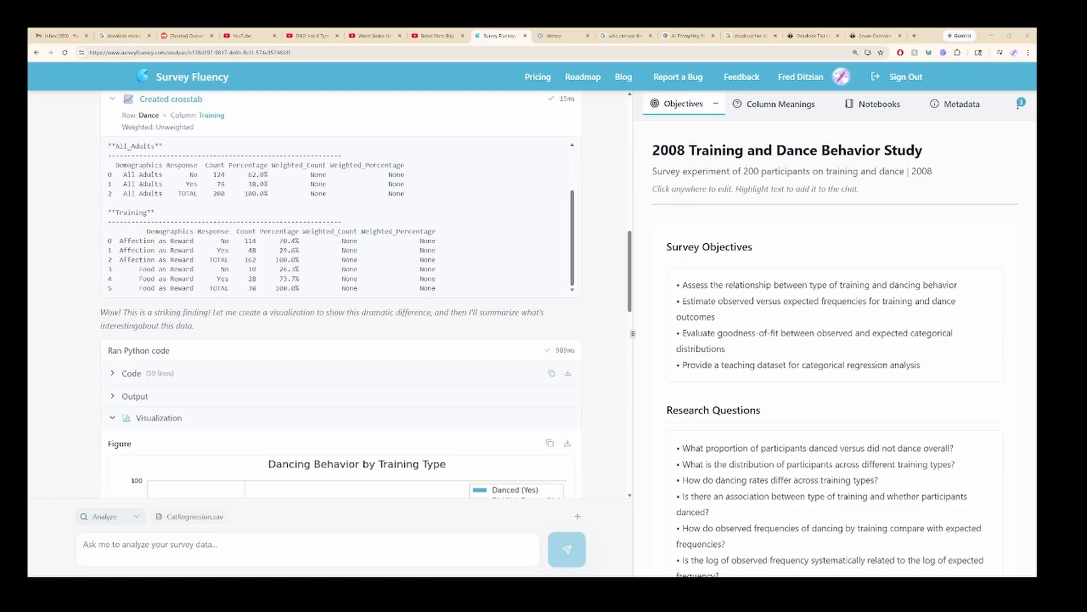
pyautogui.scroll(-5, 341, 294)
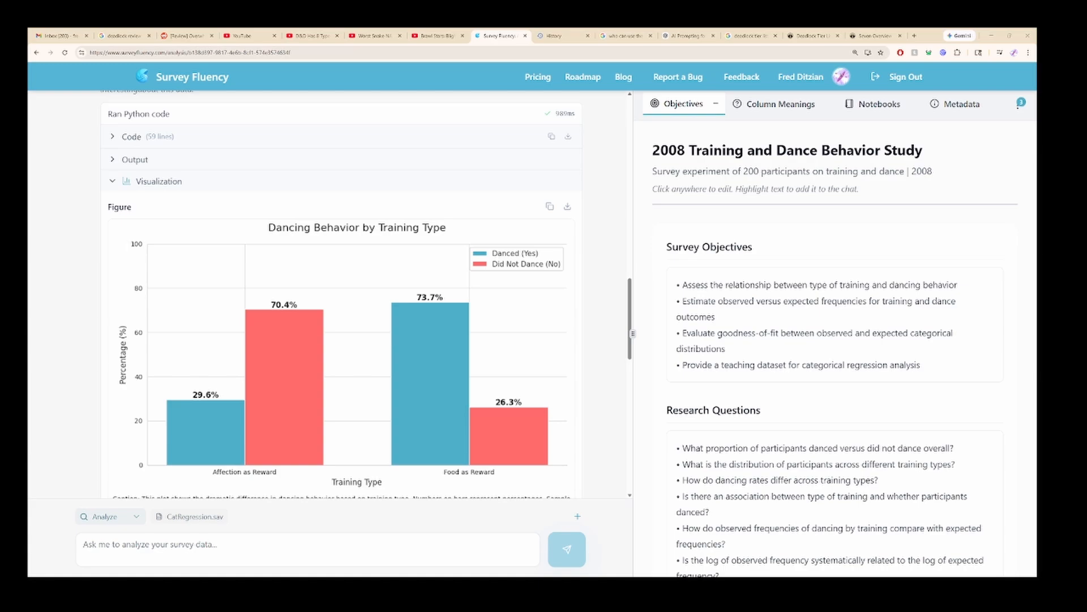
pyautogui.scroll(-5, 341, 294)
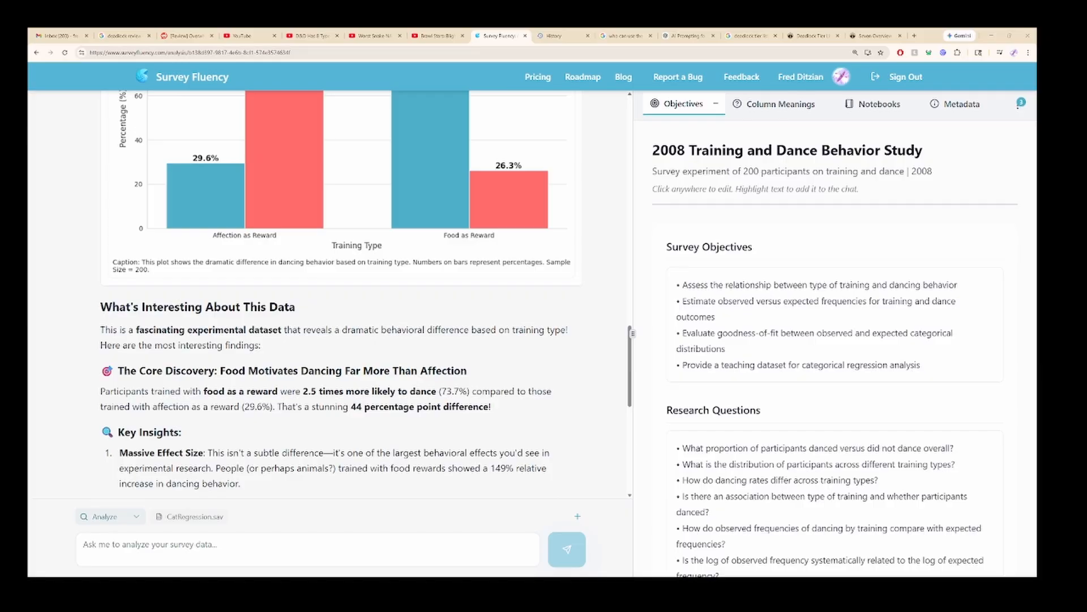
pyautogui.scroll(-2, 341, 294)
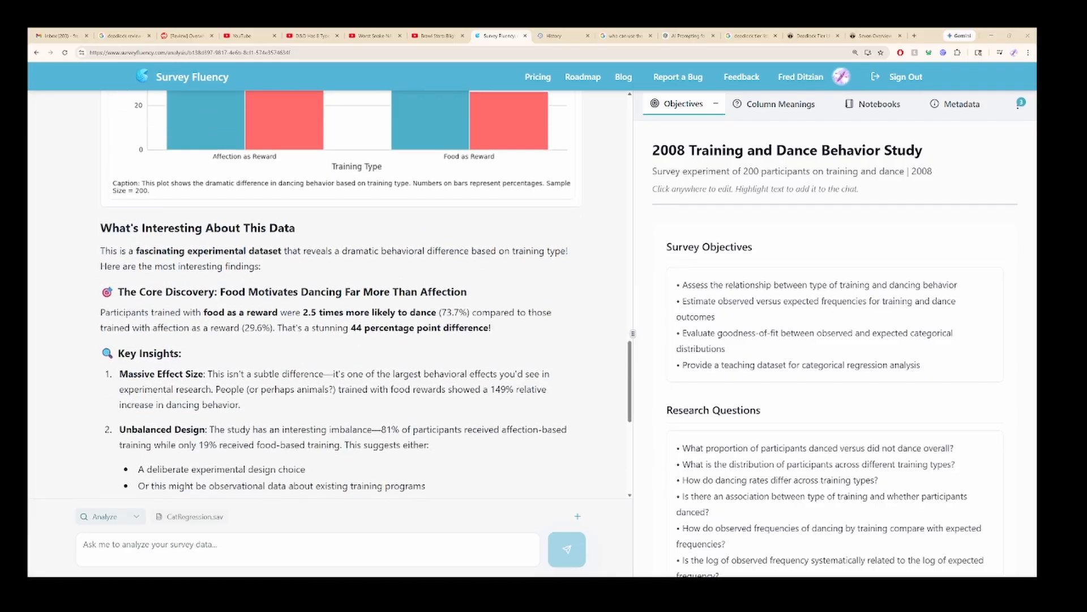
pyautogui.scroll(-3, 341, 295)
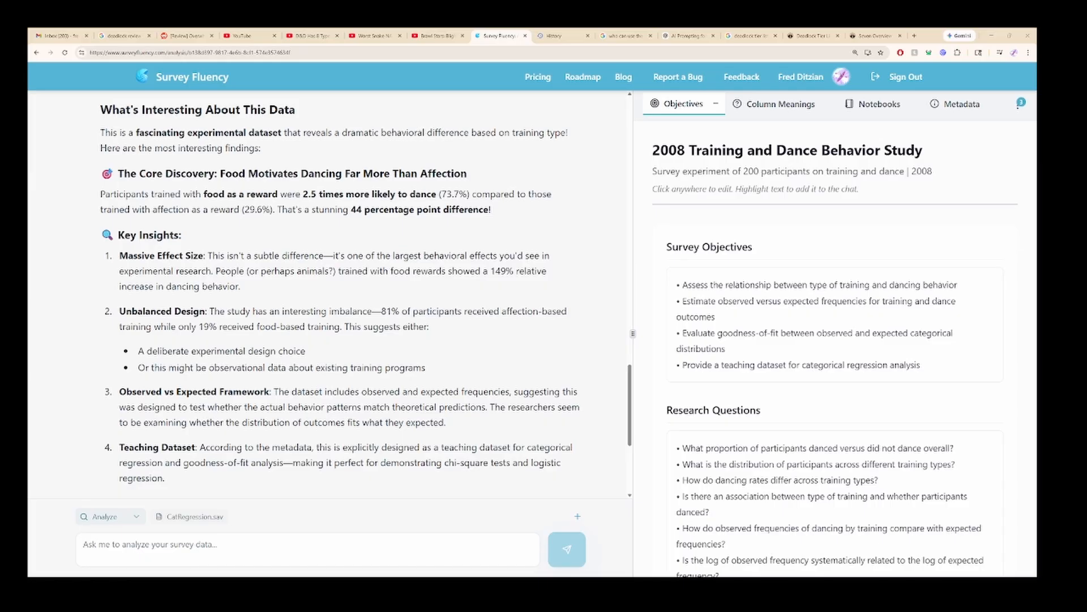
pyautogui.scroll(-2, 331, 295)
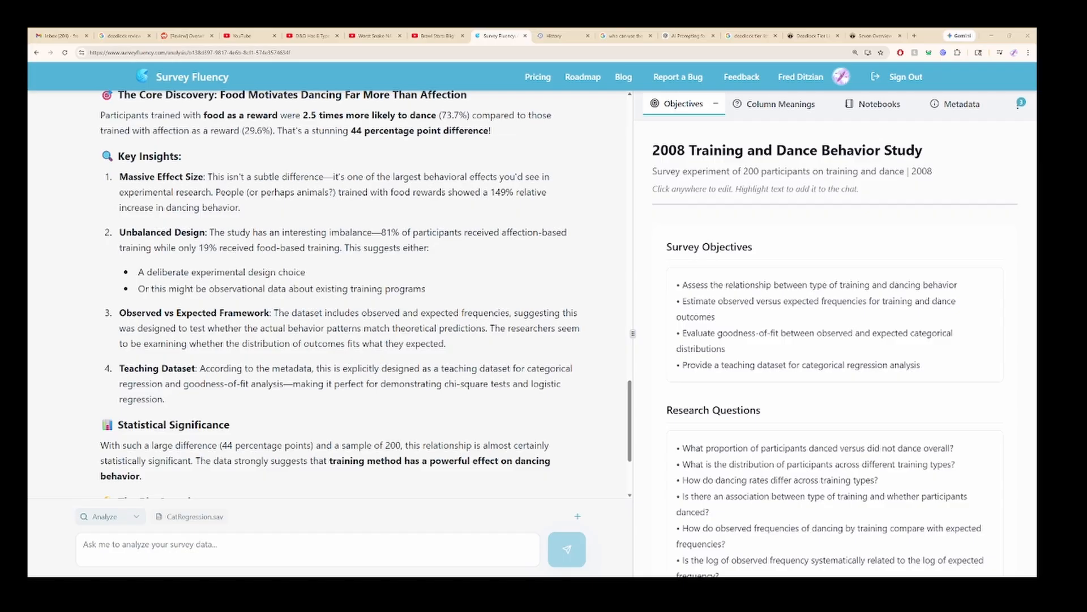
pyautogui.scroll(-4, 330, 295)
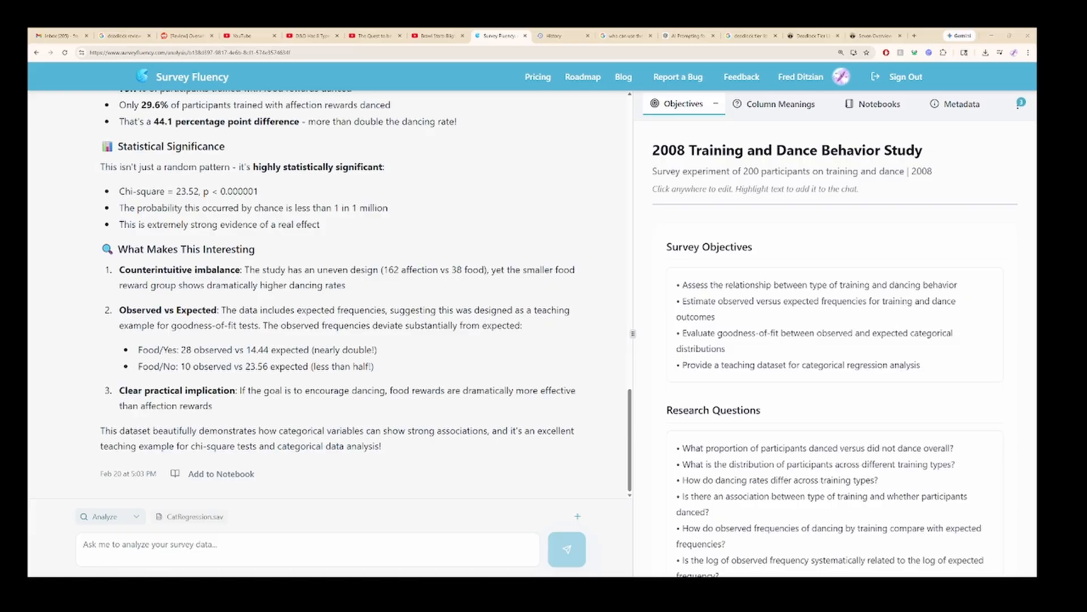
# Ask for 4 graphs and a presentation advising a pet company on training techniques, with images of every graph and slide in the chat.
pyautogui.click(256, 548)
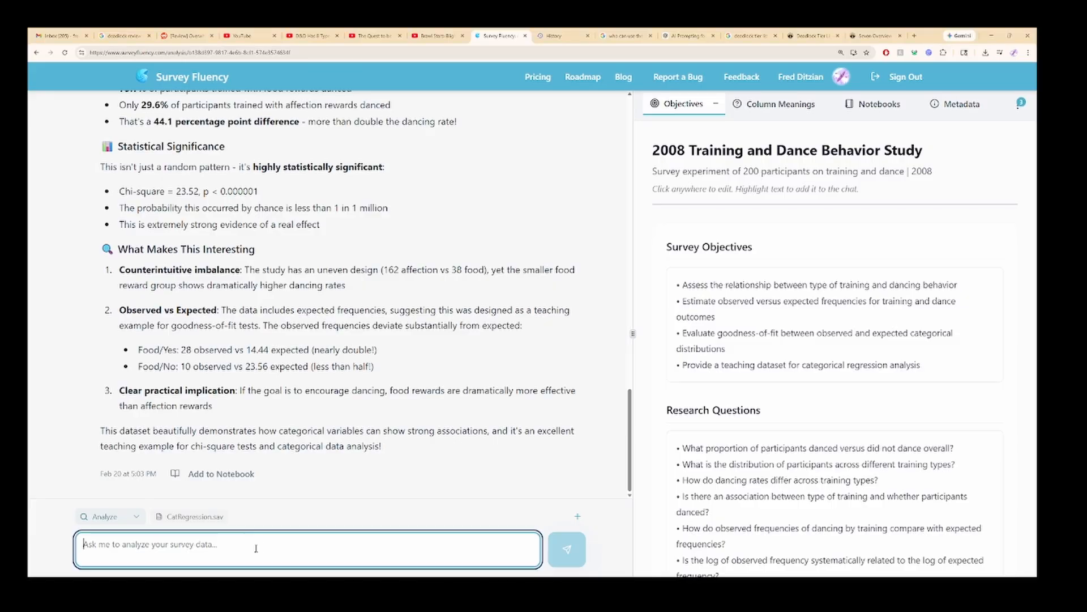
pyautogui.write("I'm a Survey Analyst that is consulting for a pet company that is trying to figure out which training technique they should keep in their standard materials. Can you help me come up with 4 graphs and a presentation that will help us advise them on training materials? And please provide images of every graph and slide in the chat")
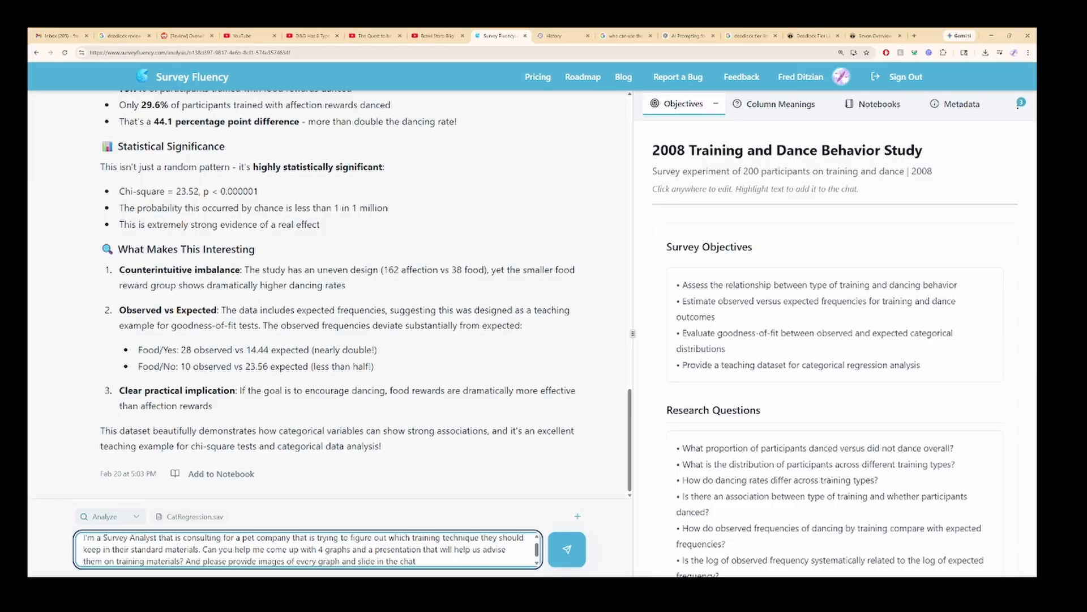
pyautogui.press('Return')
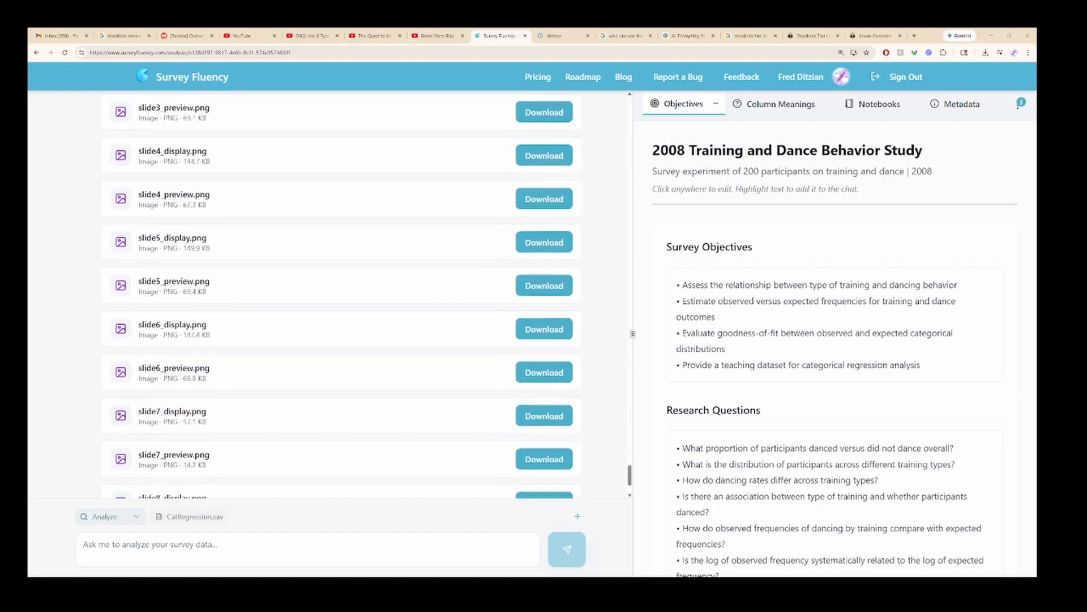
# Review the response's summary of the created graphs, the PowerPoint slides and the training recommendation.
pyautogui.scroll(20, 341, 294)
pyautogui.scroll(-3, 341, 295)
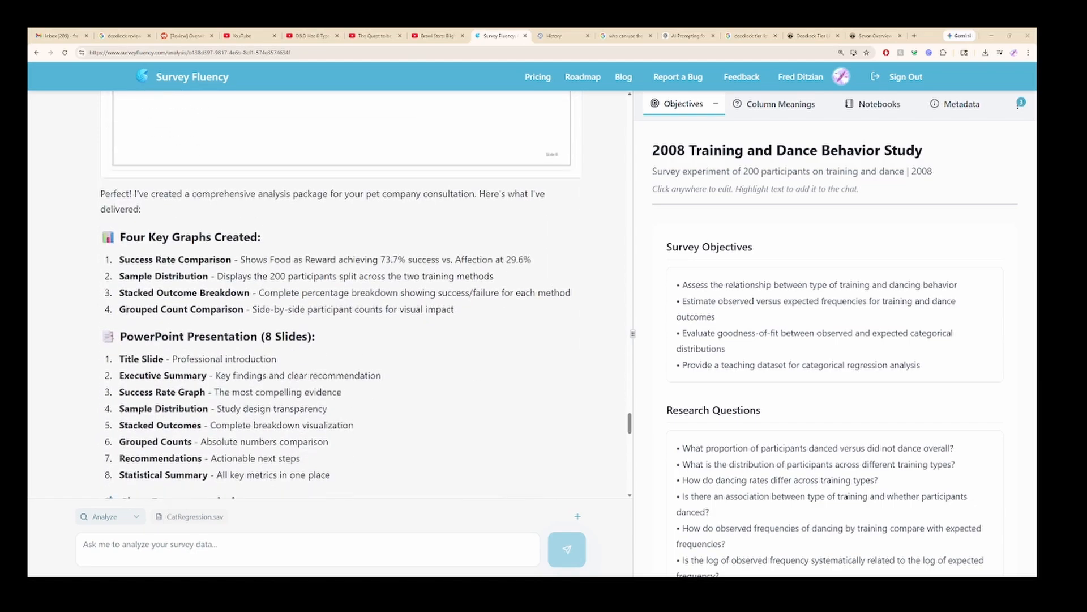
pyautogui.scroll(-2, 334, 295)
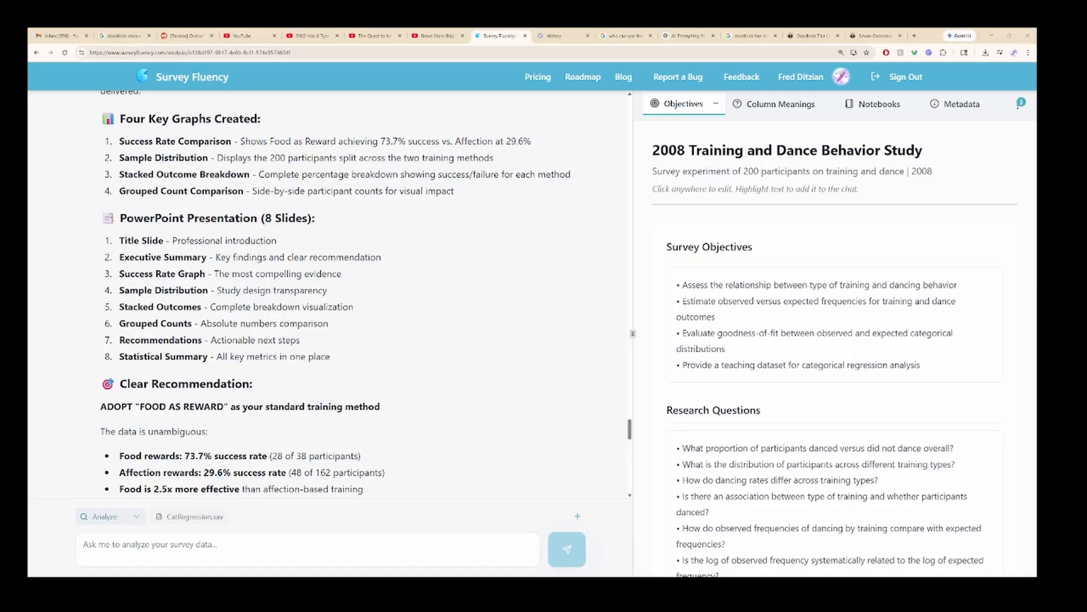
pyautogui.scroll(-4, 337, 294)
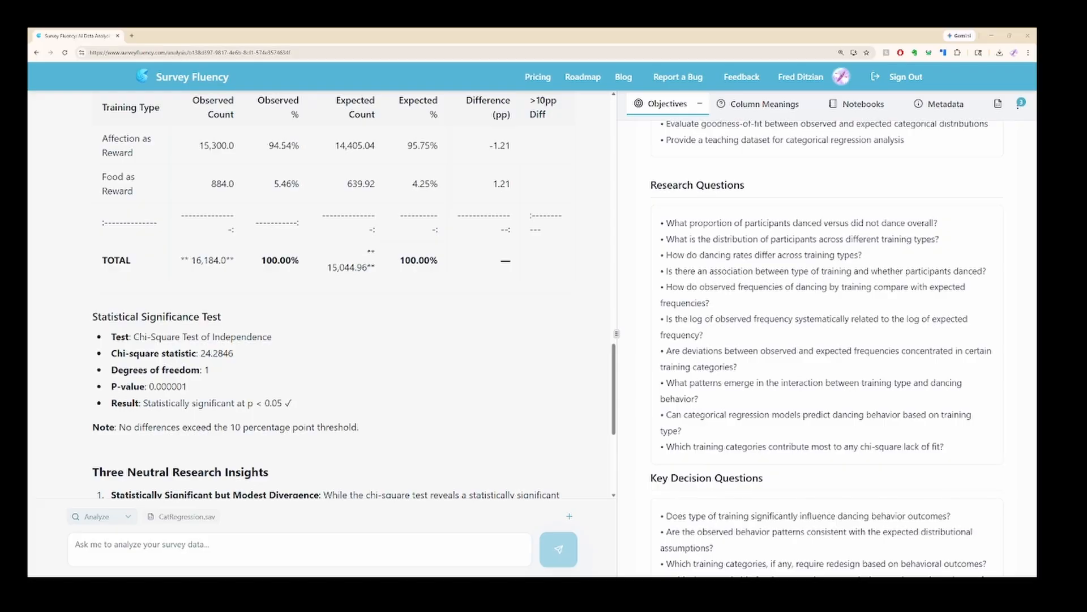
# Read the observed versus expected table, the statistical significance test and the three neutral research insights.
pyautogui.scroll(-1, 354, 295)
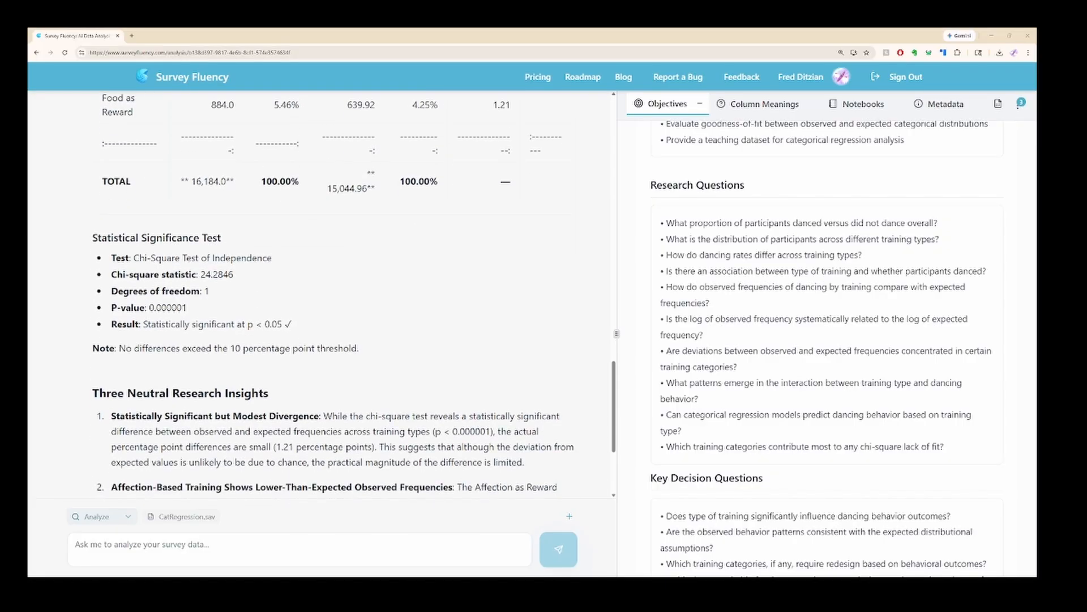
pyautogui.scroll(-1, 354, 296)
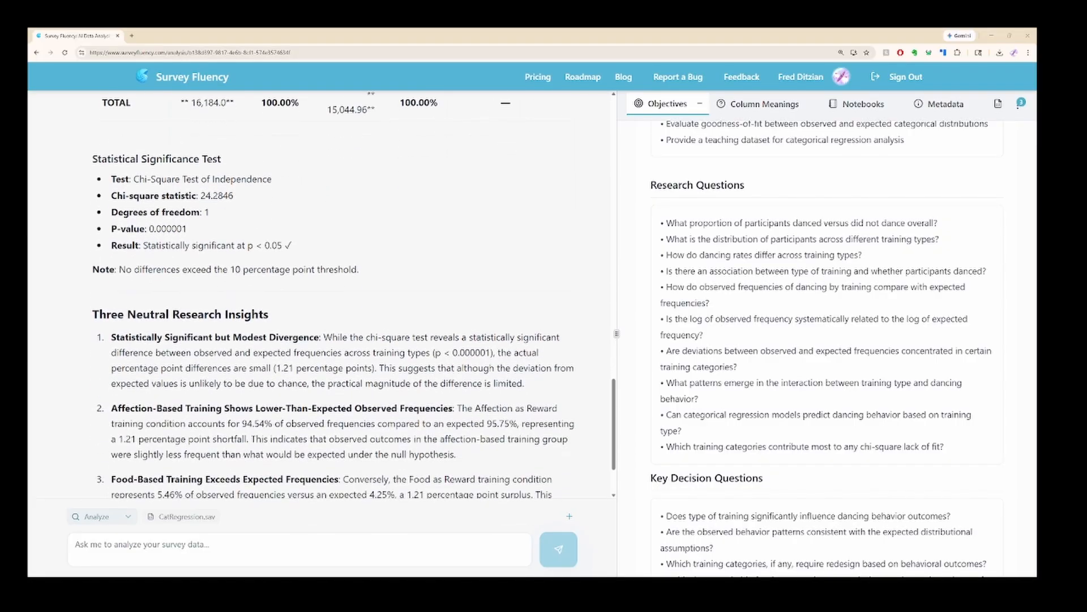
pyautogui.scroll(-1, 354, 295)
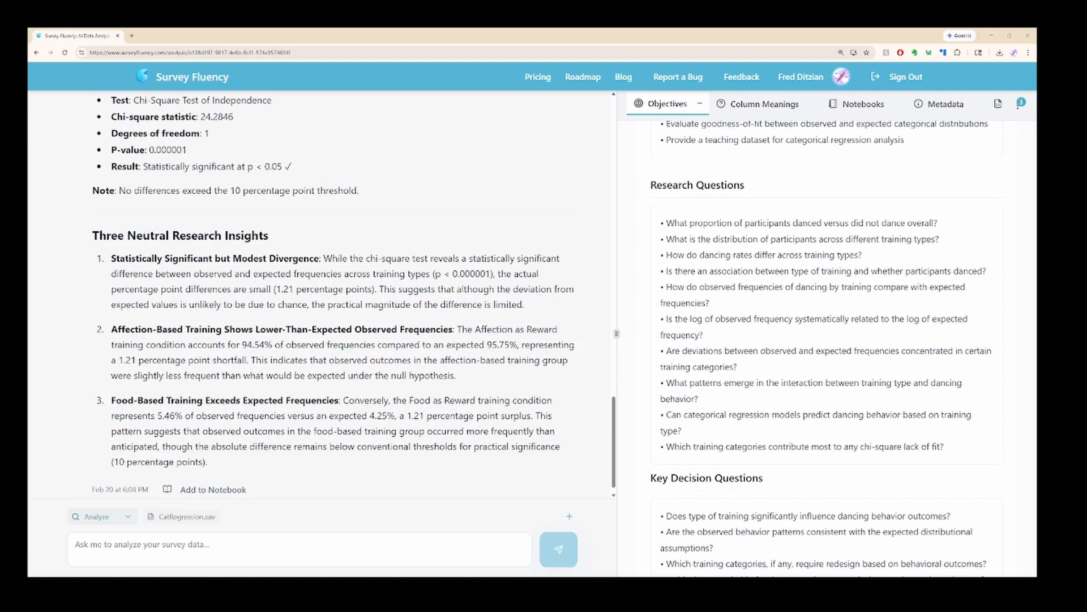
pyautogui.scroll(-1, 354, 294)
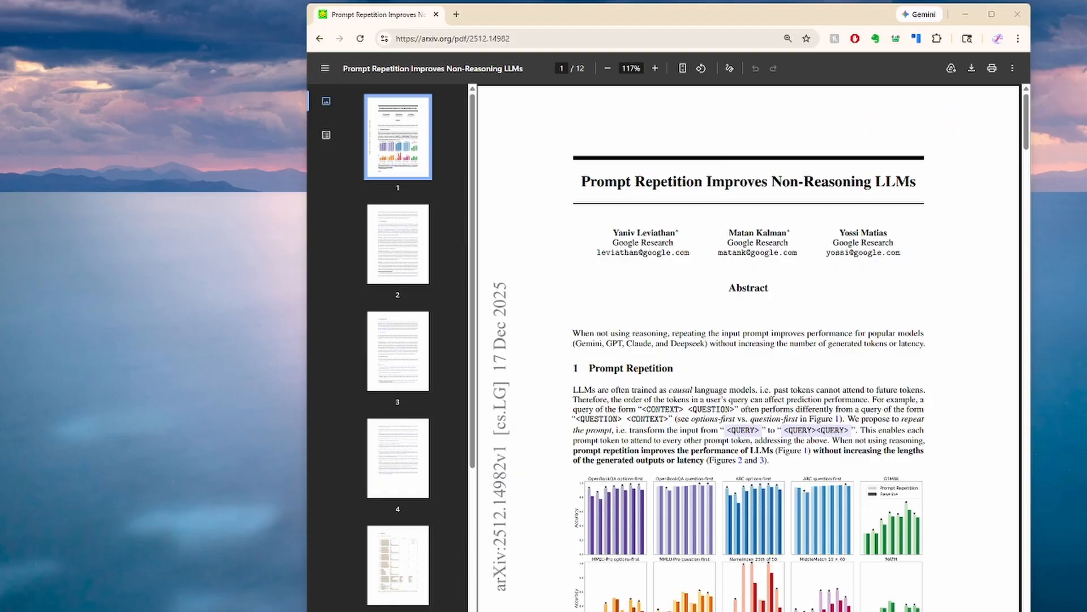
pyautogui.click(646, 607)
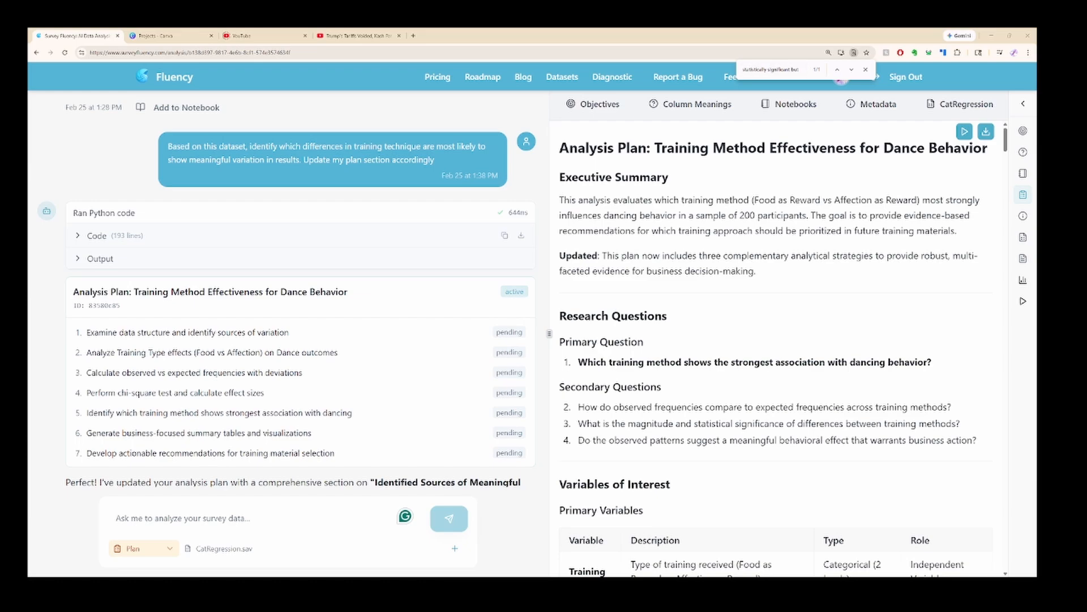
# Examine the updated analysis plan's research questions, variables, sources of meaningful variation and three analytical strategies.
pyautogui.scroll(-2, 773, 351)
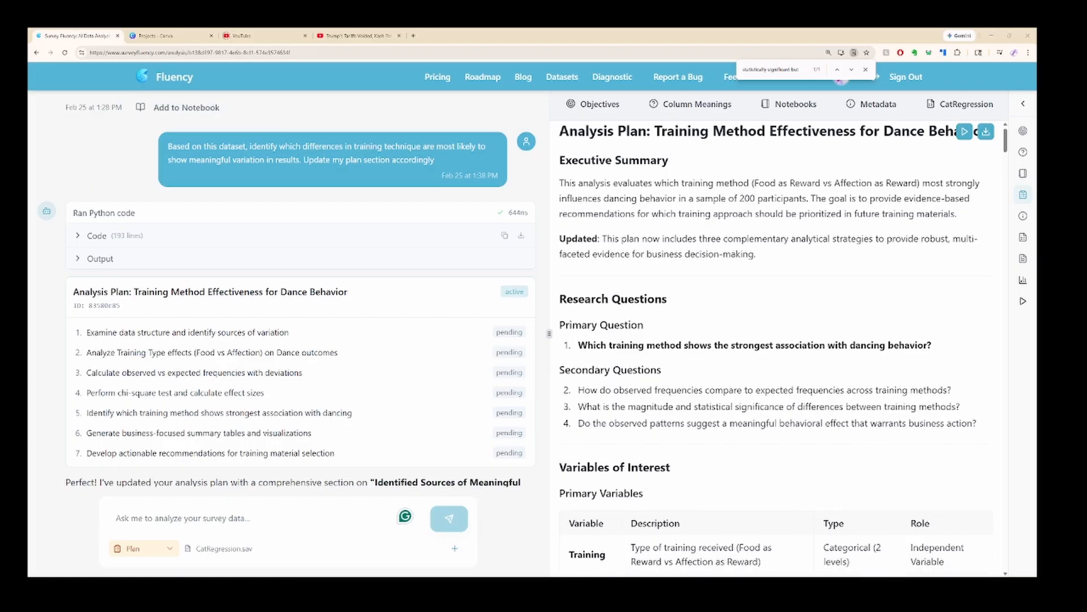
pyautogui.scroll(-2, 300, 294)
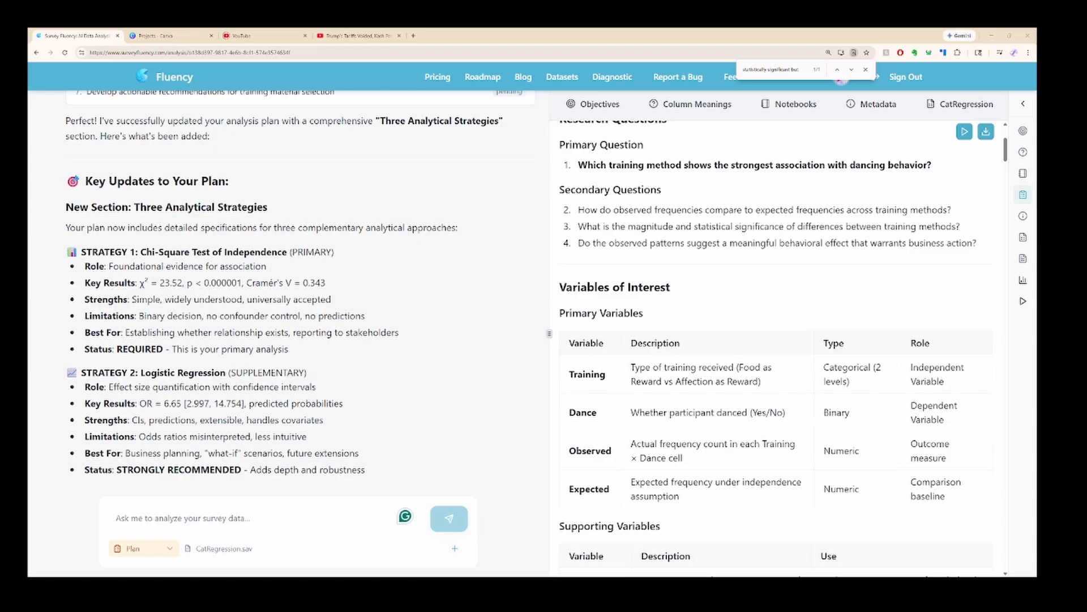
pyautogui.scroll(-3, 300, 283)
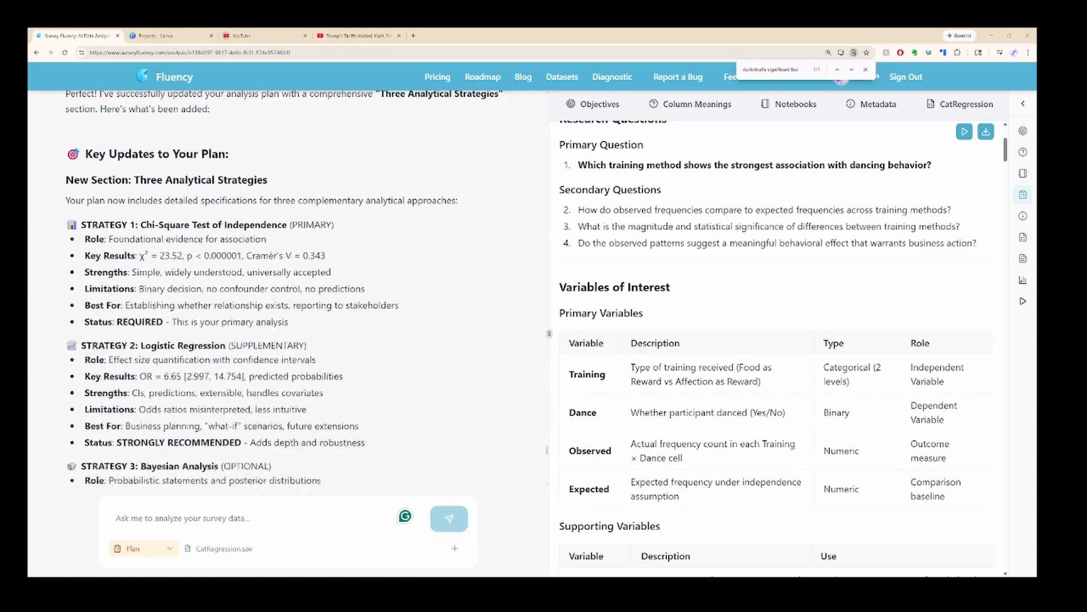
pyautogui.scroll(-6, 776, 340)
pyautogui.scroll(-5, 773, 348)
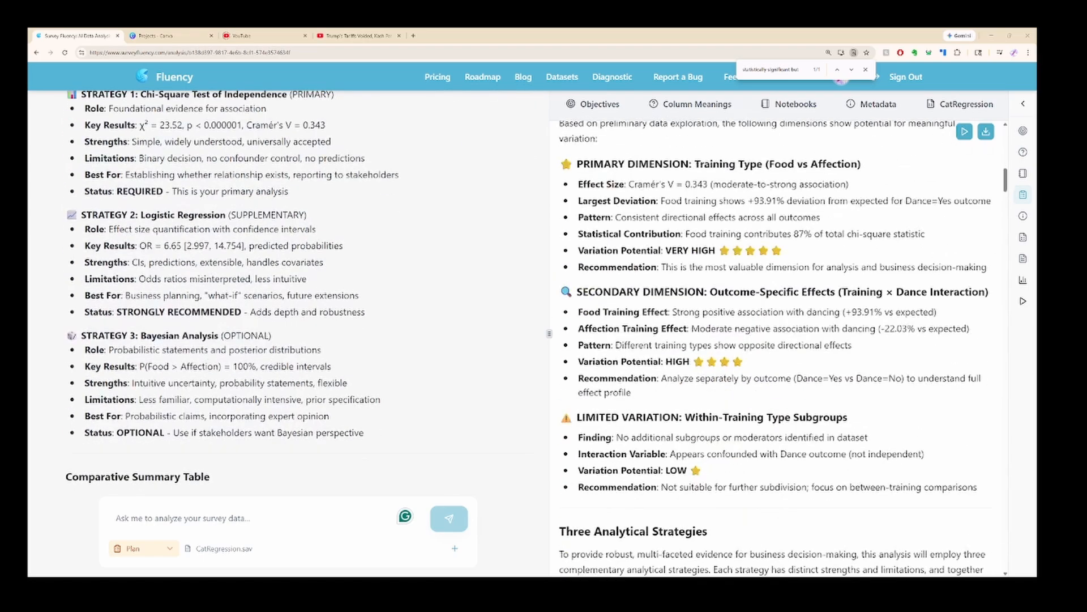
pyautogui.scroll(5, 776, 340)
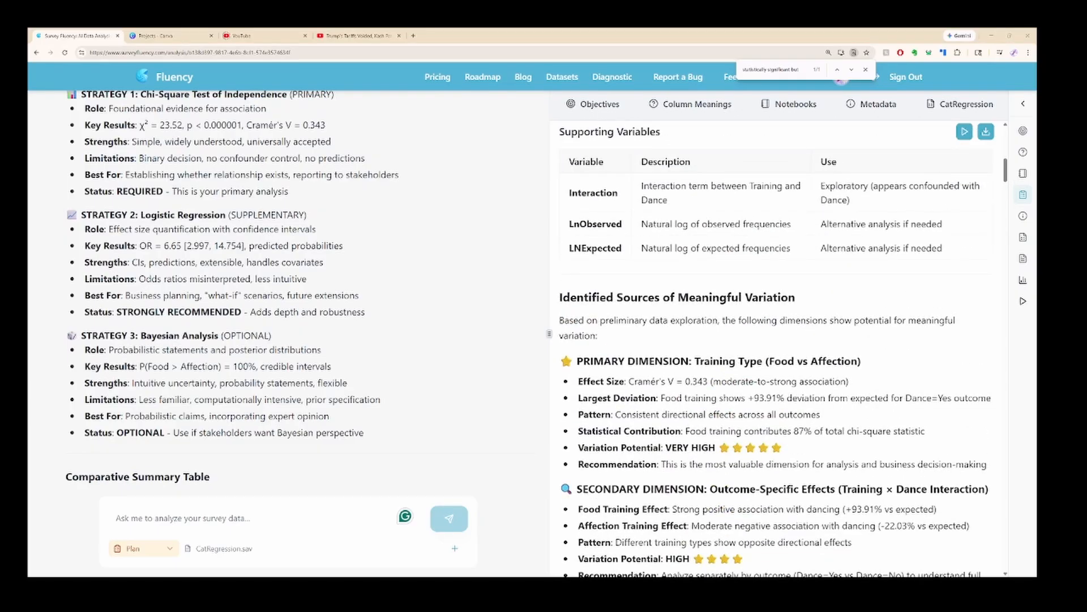
pyautogui.scroll(8, 776, 350)
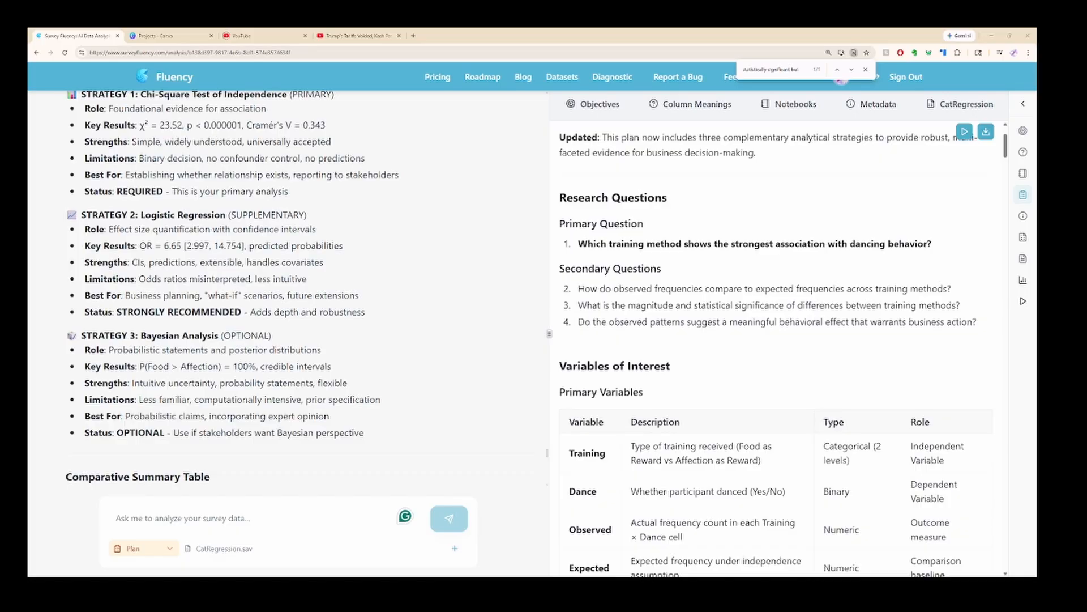
pyautogui.scroll(-3, 776, 350)
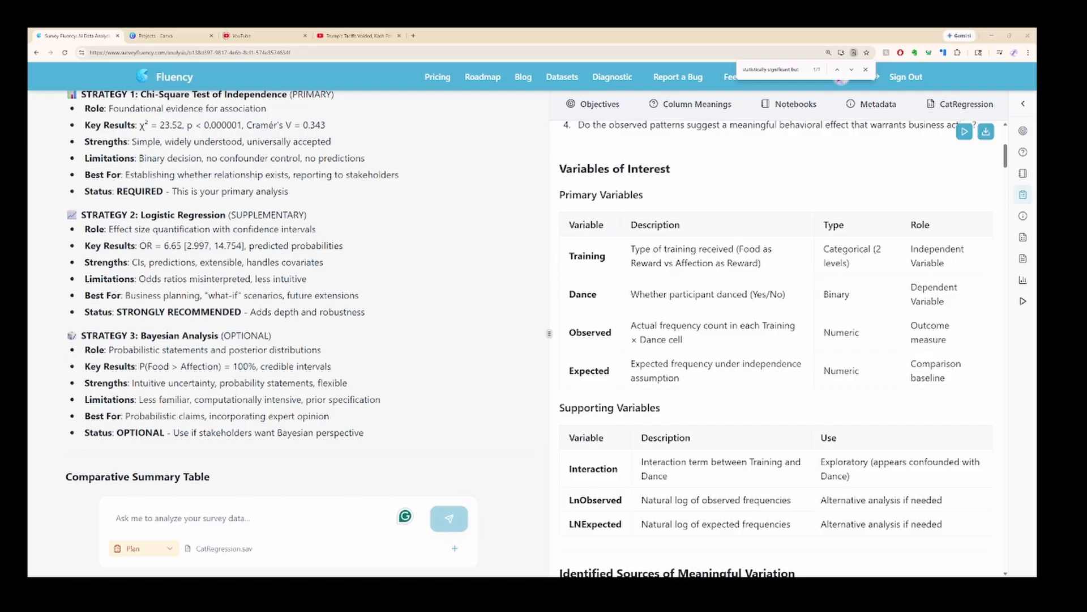
pyautogui.scroll(-15, 776, 350)
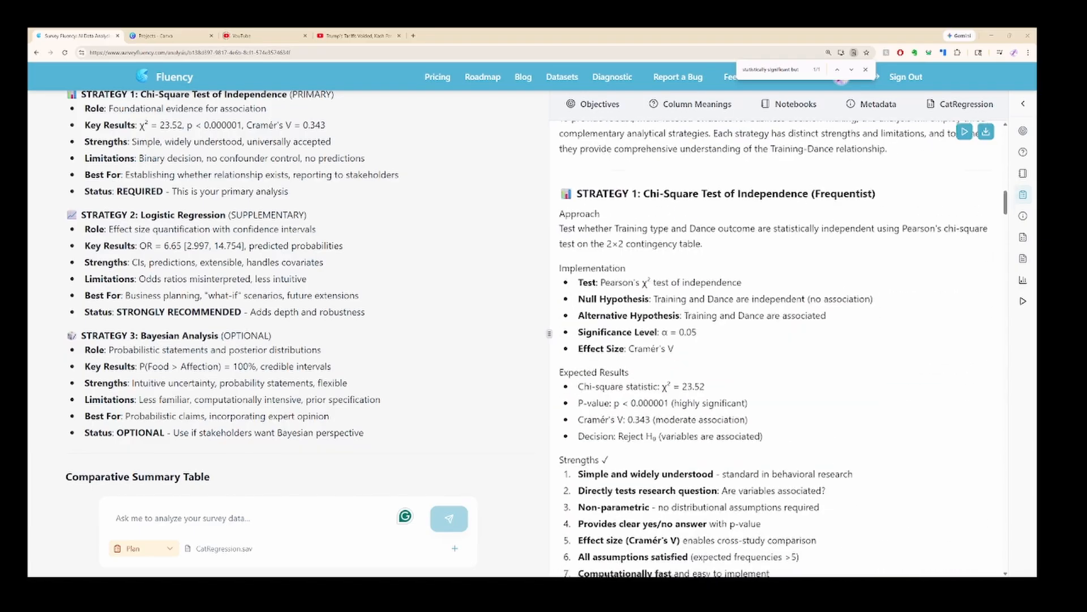
pyautogui.scroll(-15, 776, 350)
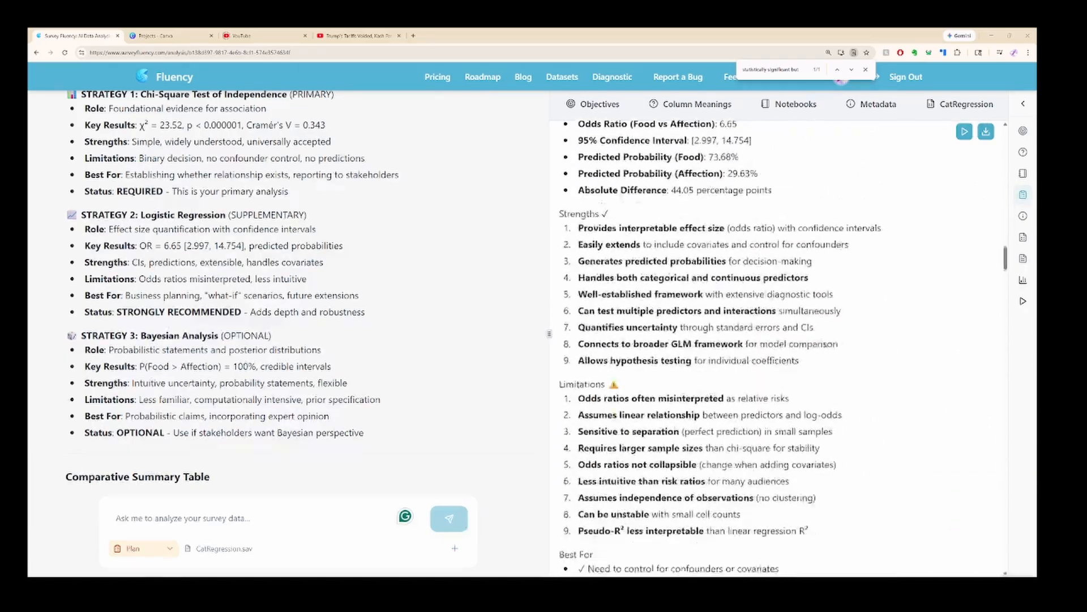
pyautogui.scroll(-12, 776, 350)
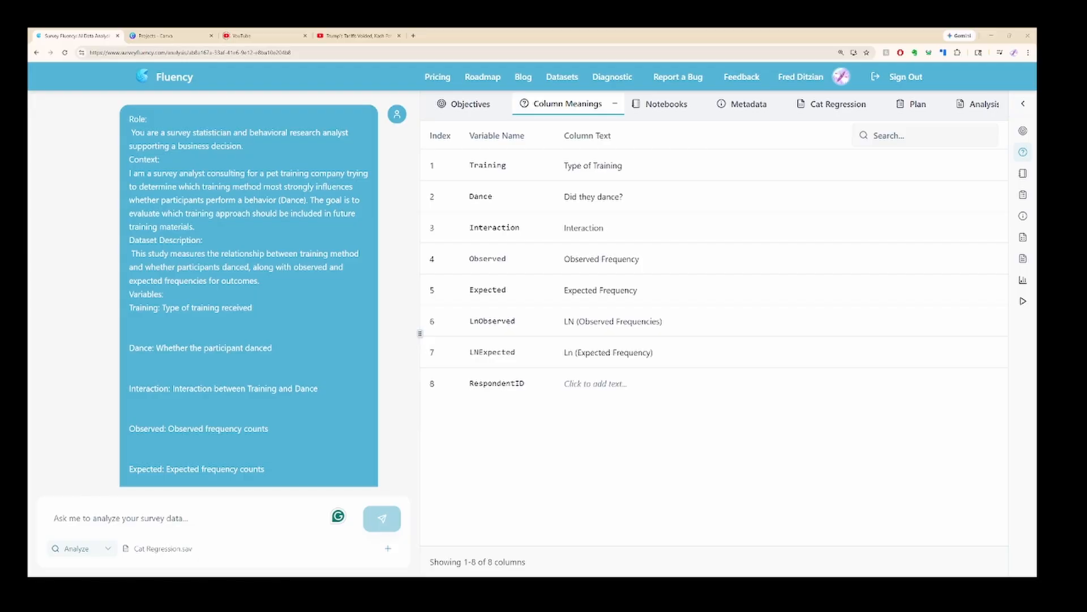
pyautogui.click(192, 513)
pyautogui.hotkey('ctrl', 'v')
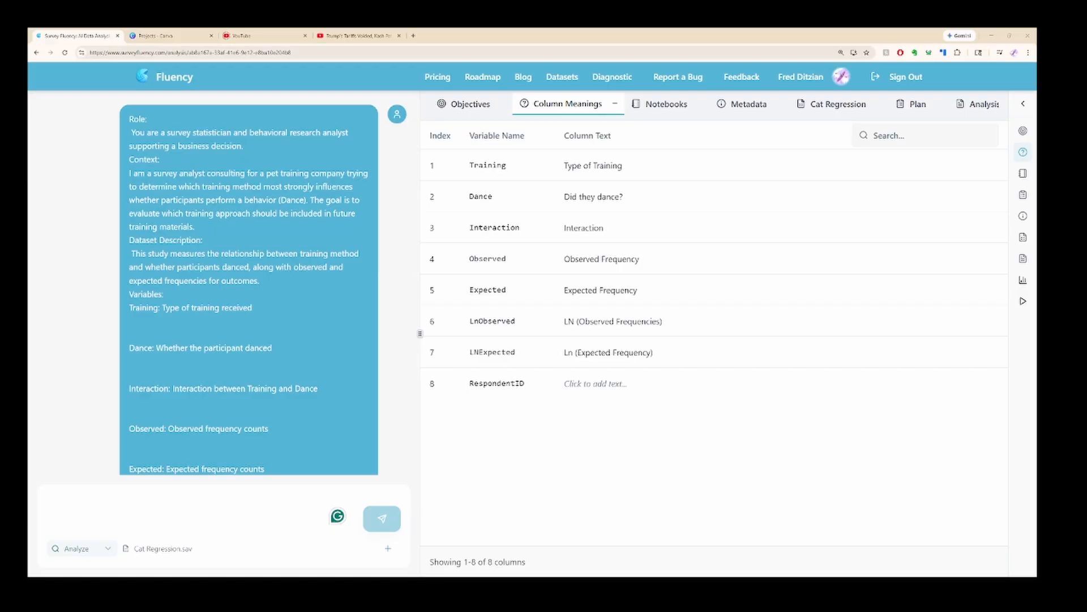
# Read through the structured prompt's variables, tasks, statistical requirements and constraints, and the start of the response's Python-based analysis.
pyautogui.scroll(-4, 249, 283)
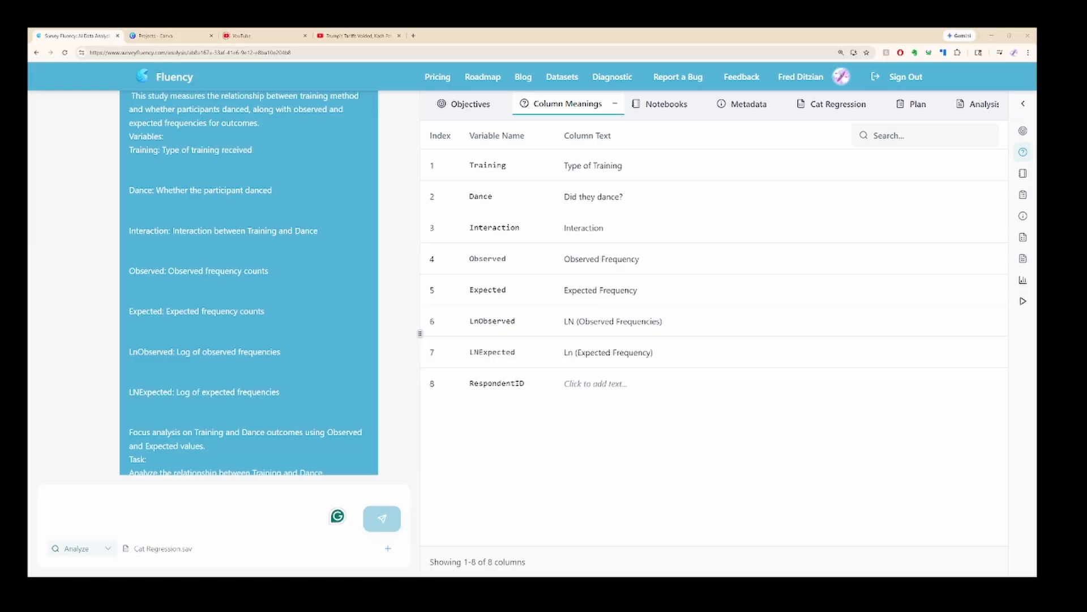
pyautogui.scroll(-6, 249, 283)
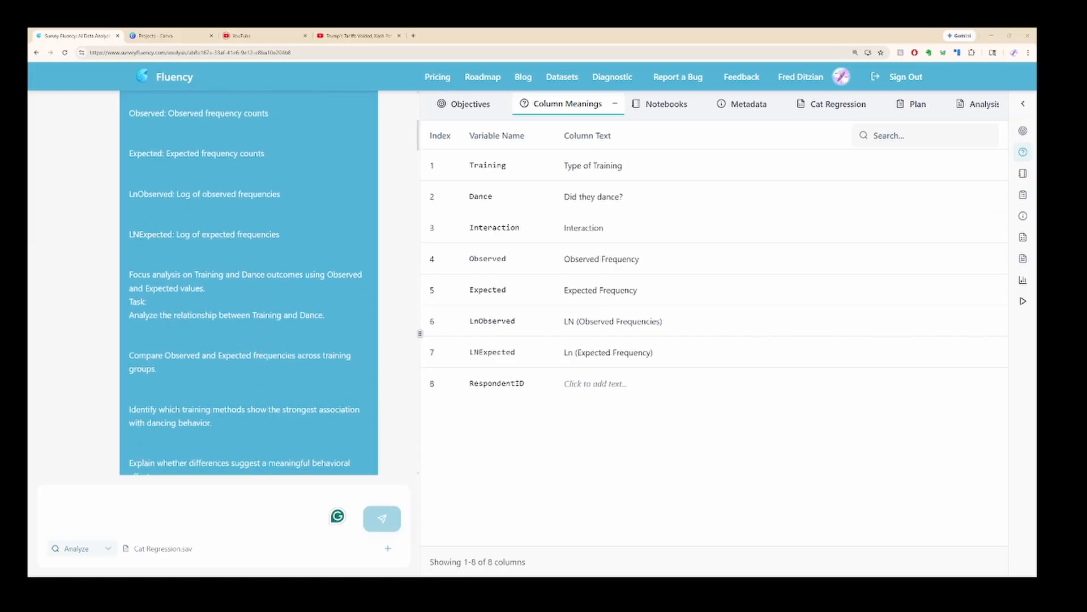
pyautogui.scroll(-3, 249, 283)
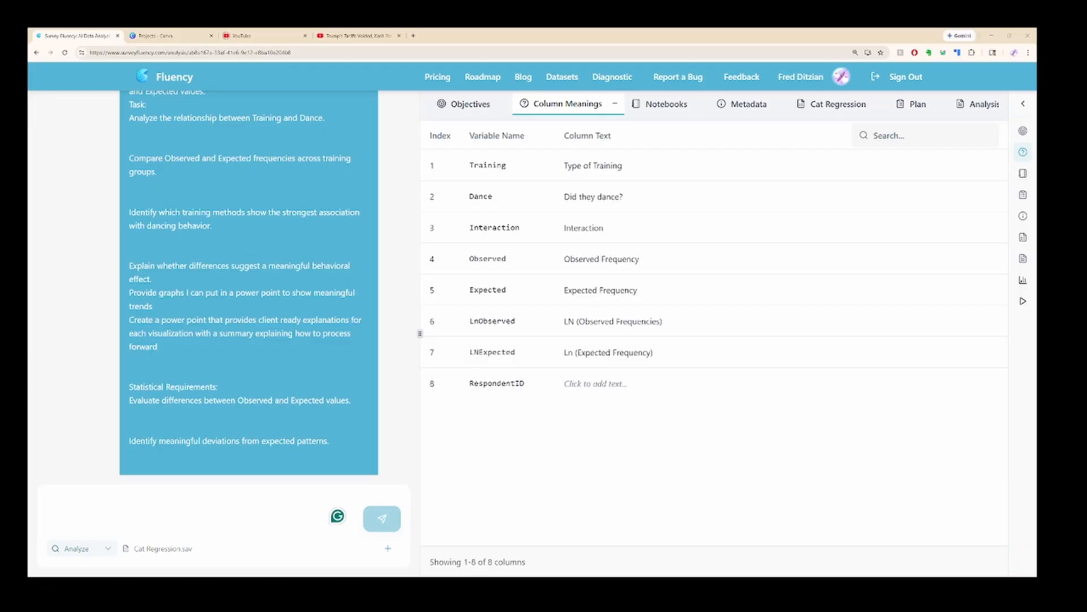
pyautogui.scroll(-7, 248, 283)
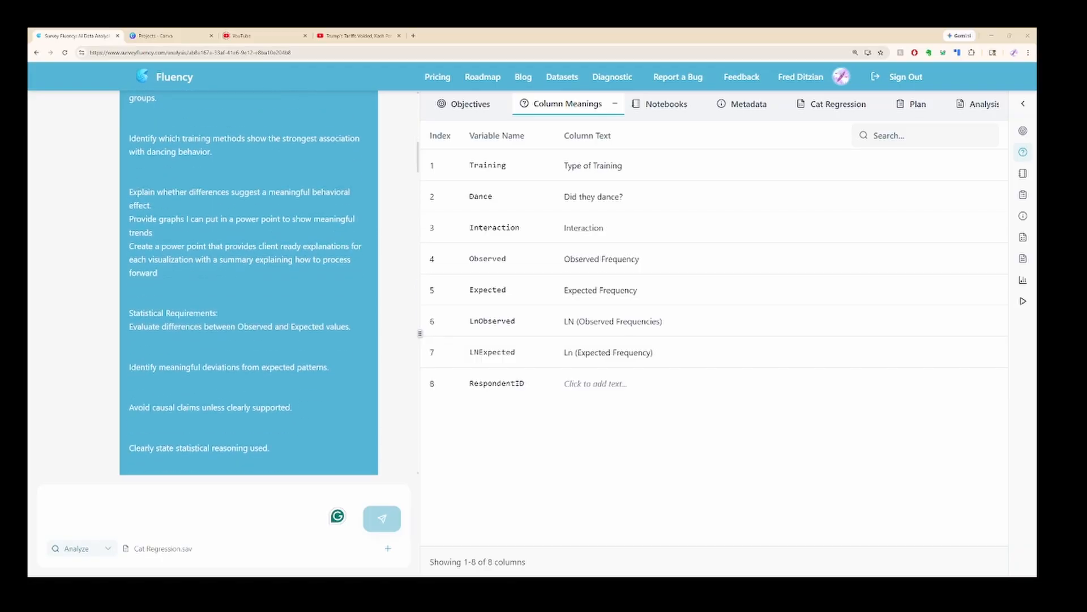
pyautogui.scroll(-2, 249, 283)
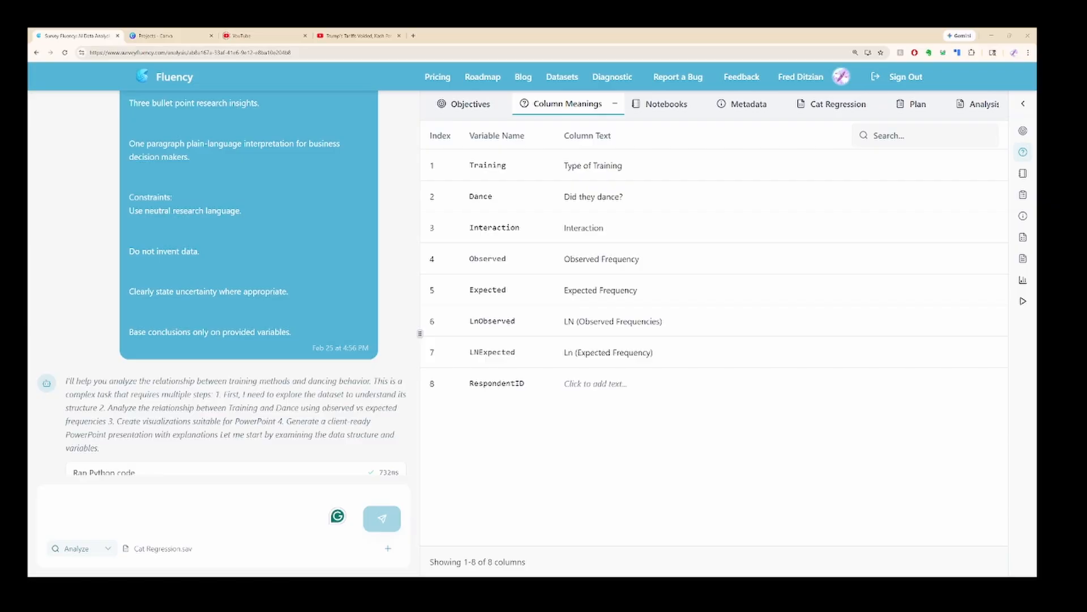
pyautogui.scroll(-7, 224, 283)
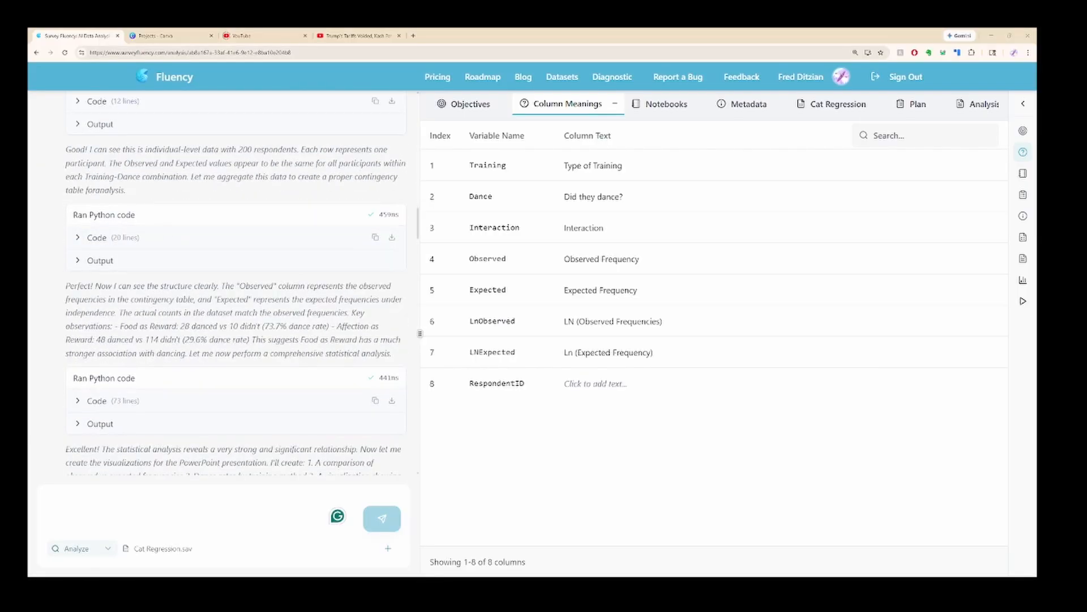
pyautogui.scroll(-1, 235, 283)
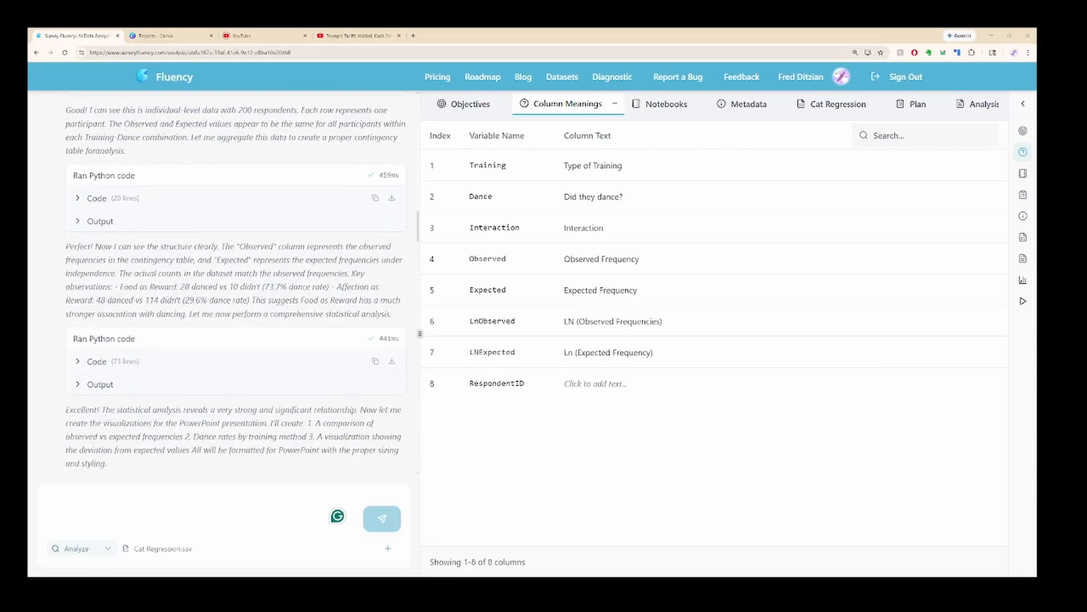